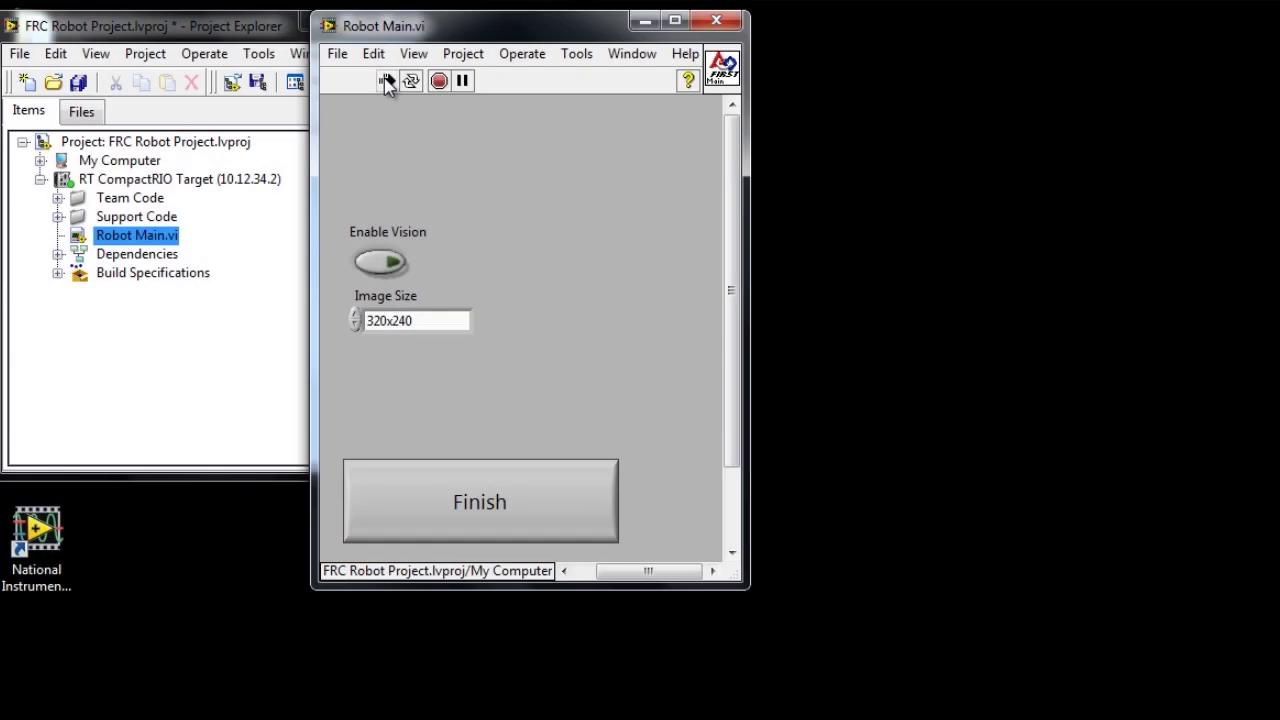
- Start Robot Main running in the simulator
left_click(386, 81)
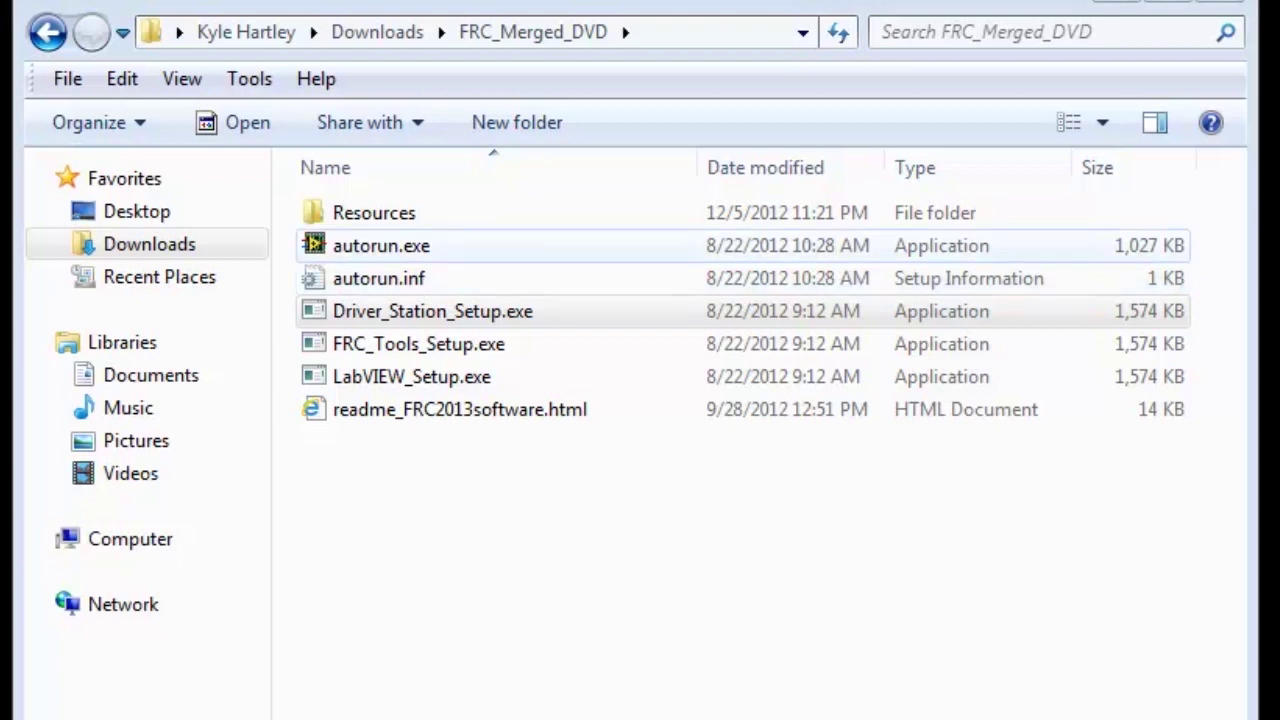
- Launch autorun.exe from Downloads\FRC_Merged_DVD to start the FRC 2013 installer
double_click(381, 245)
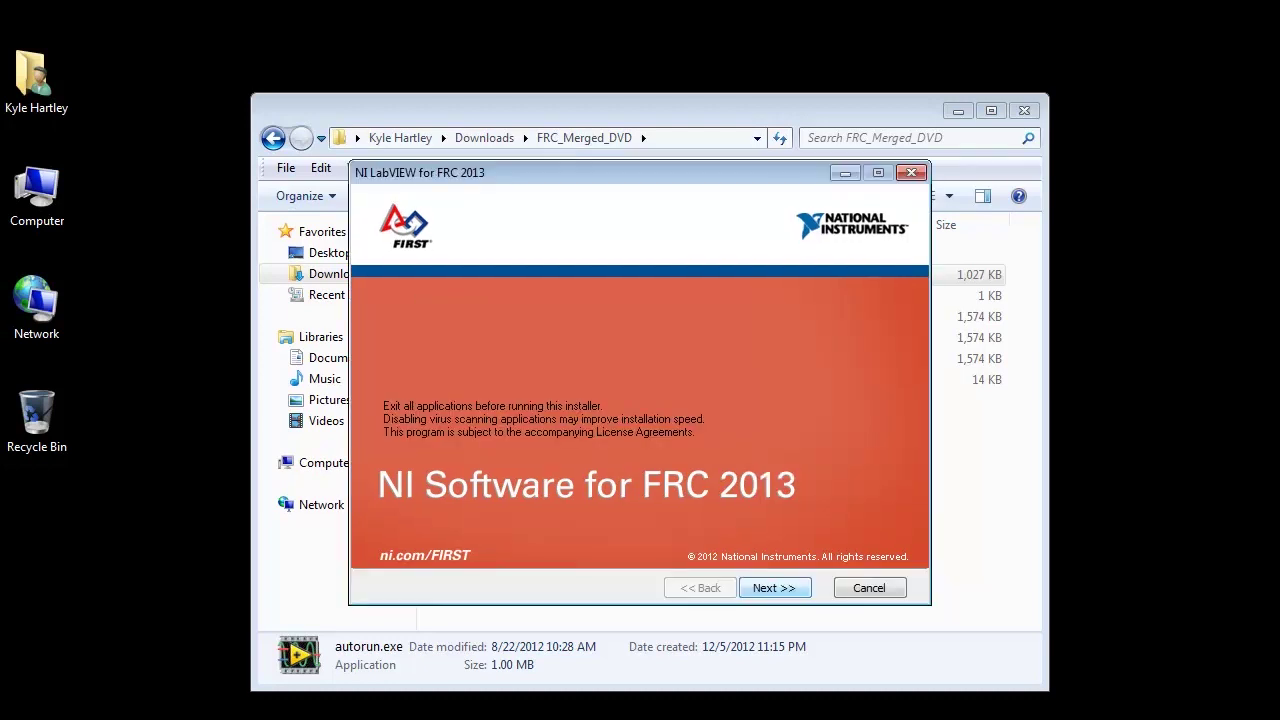
- Advance past the installer's welcome screen to the Product List
left_click(773, 588)
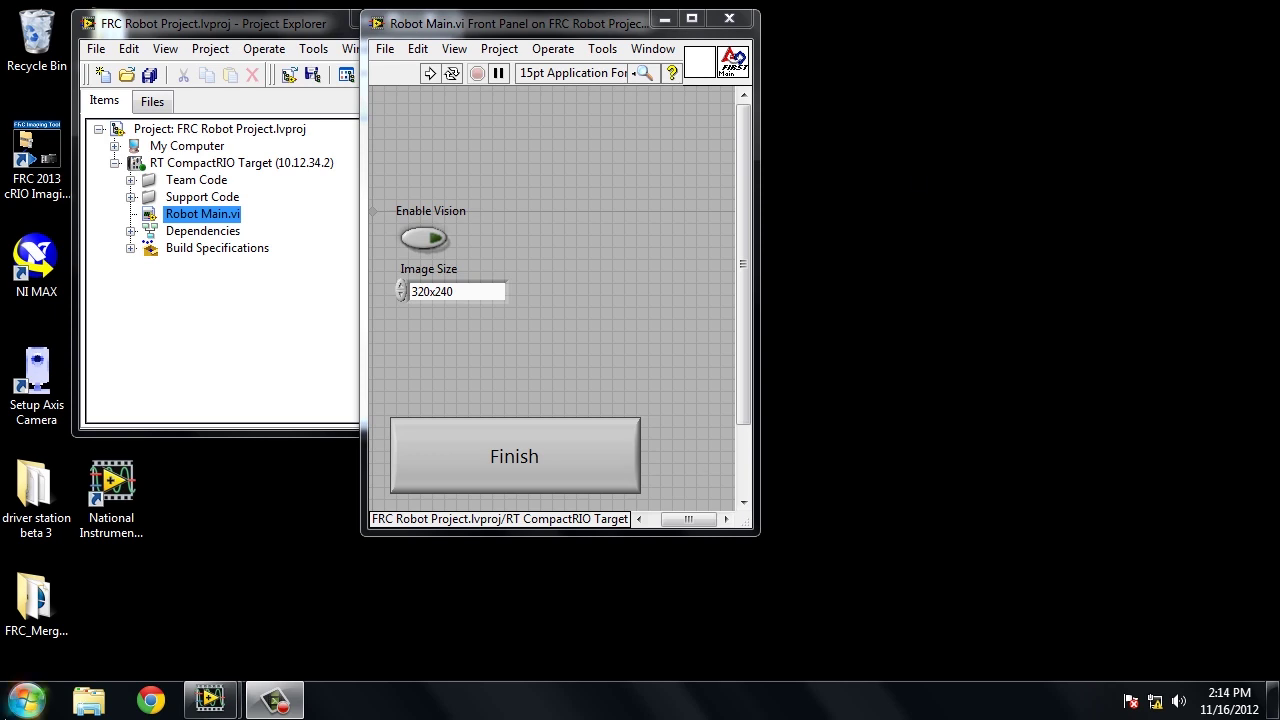
- Open the Local Area Connection's Internet Protocol Version 4 (TCP/IPv4) properties through Network and Sharing Center
left_click(27, 700)
left_click(352, 440)
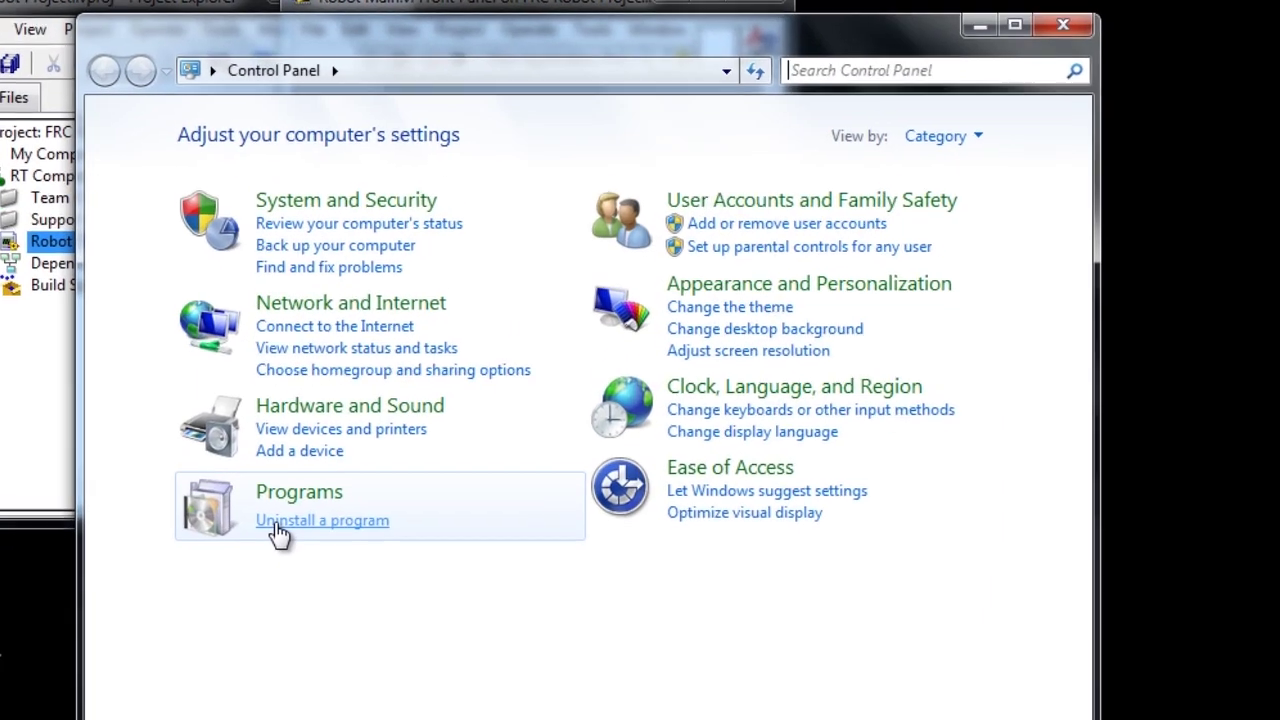
left_click(346, 308)
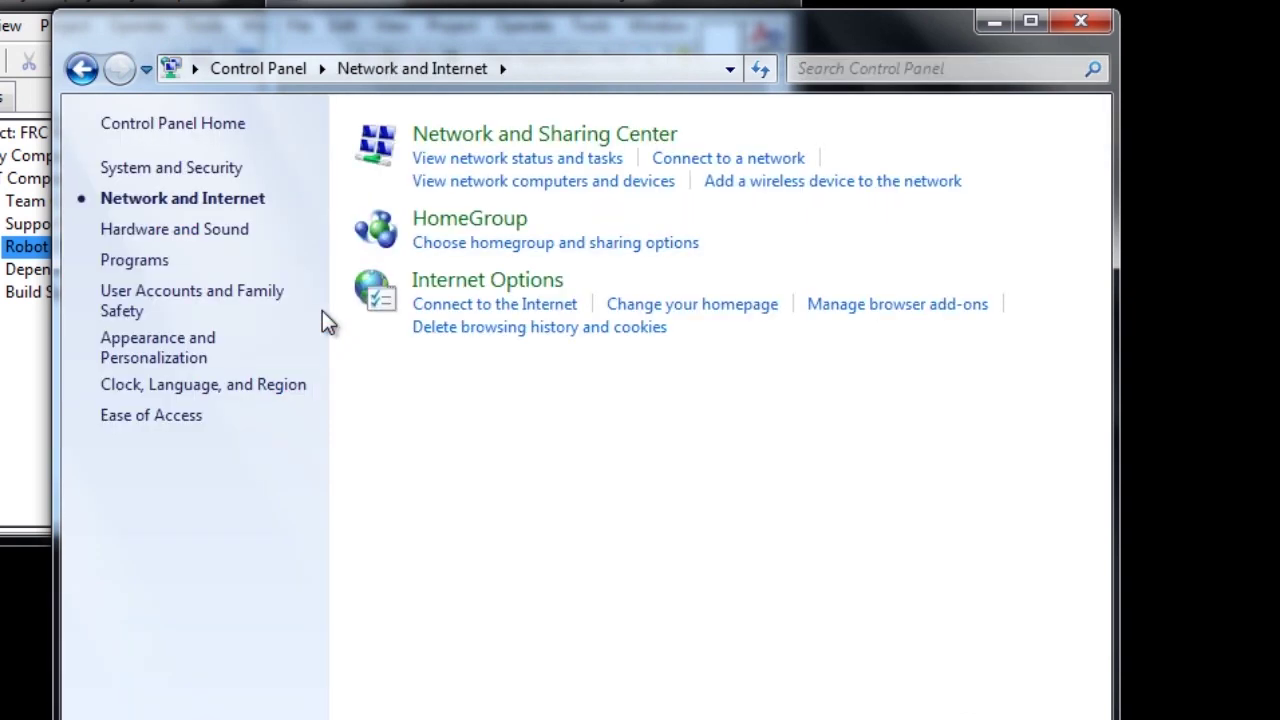
left_click(476, 142)
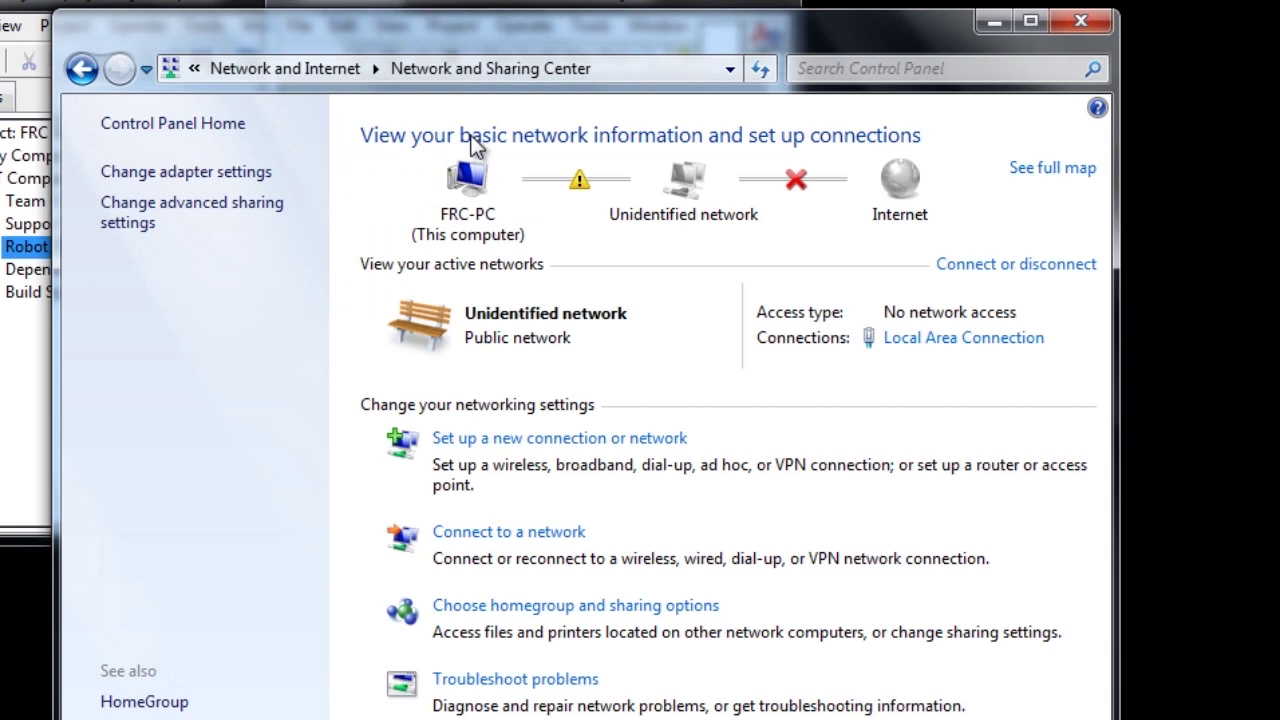
left_click(916, 352)
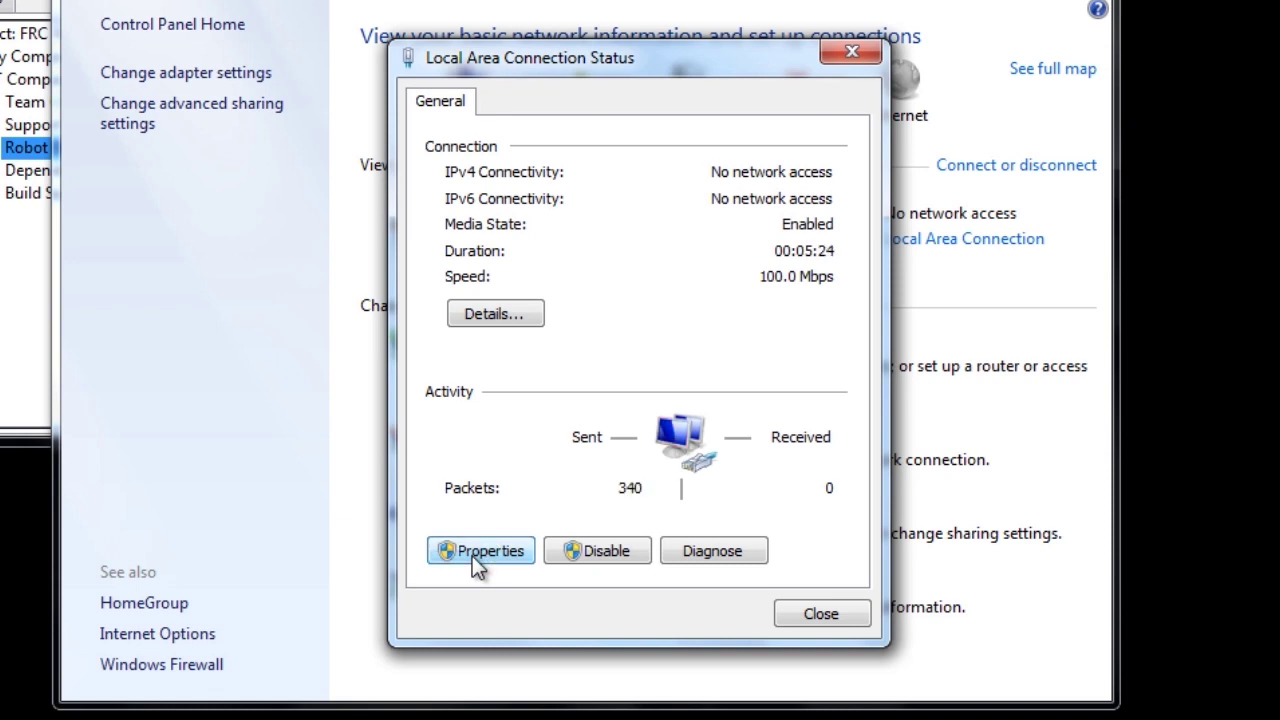
left_click(478, 551)
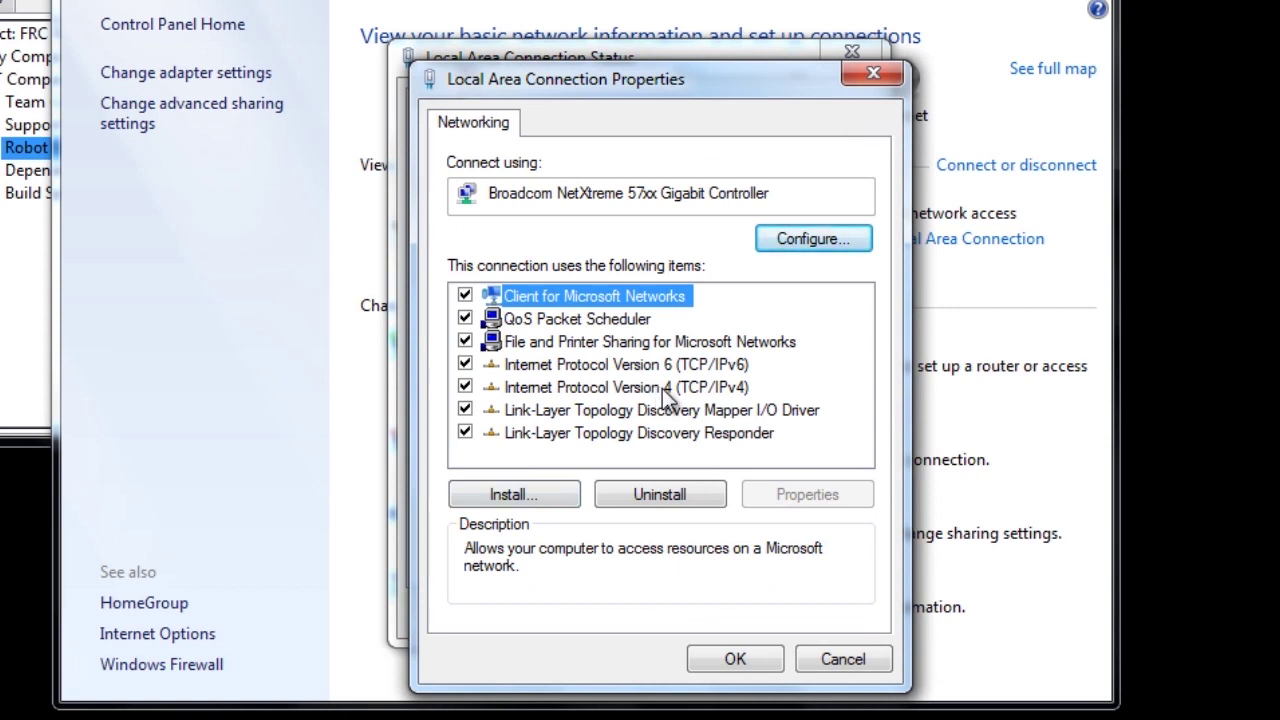
double_click(665, 392)
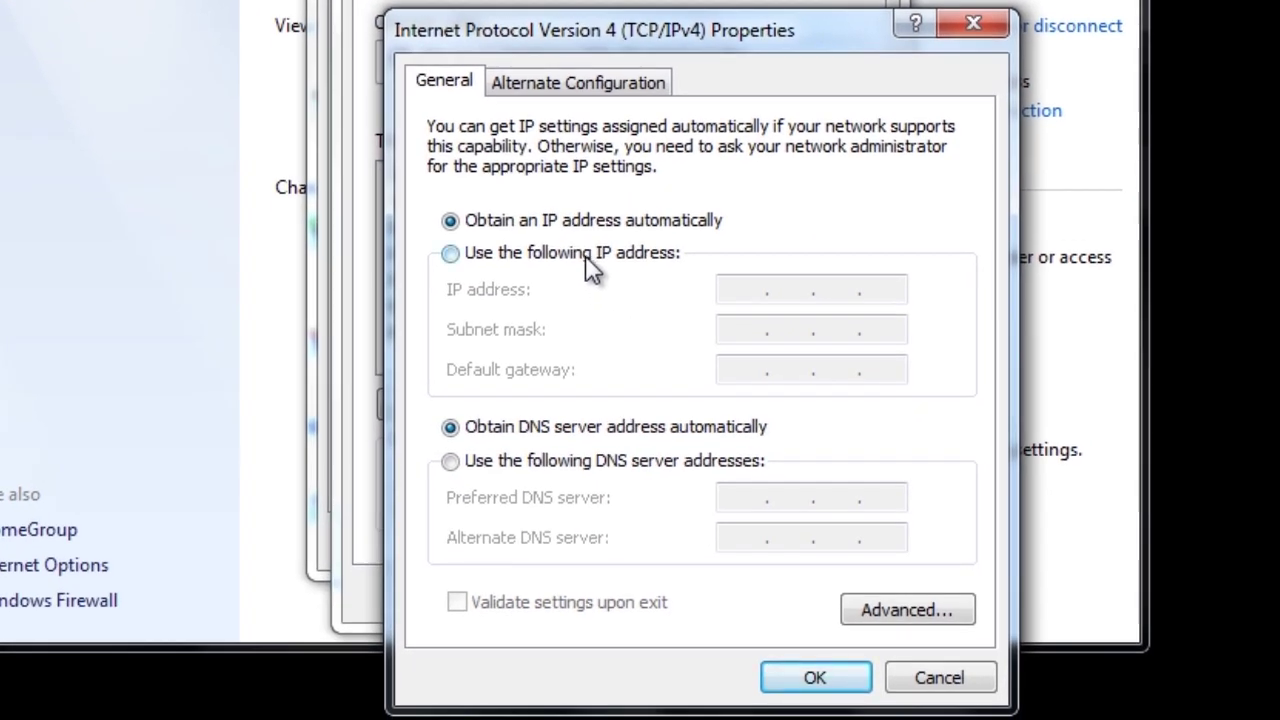
- Set static IPv4 address 10.12.34.5 with subnet mask 255.255.255.0, then launch the cRIO Imaging Tool
left_click(589, 257)
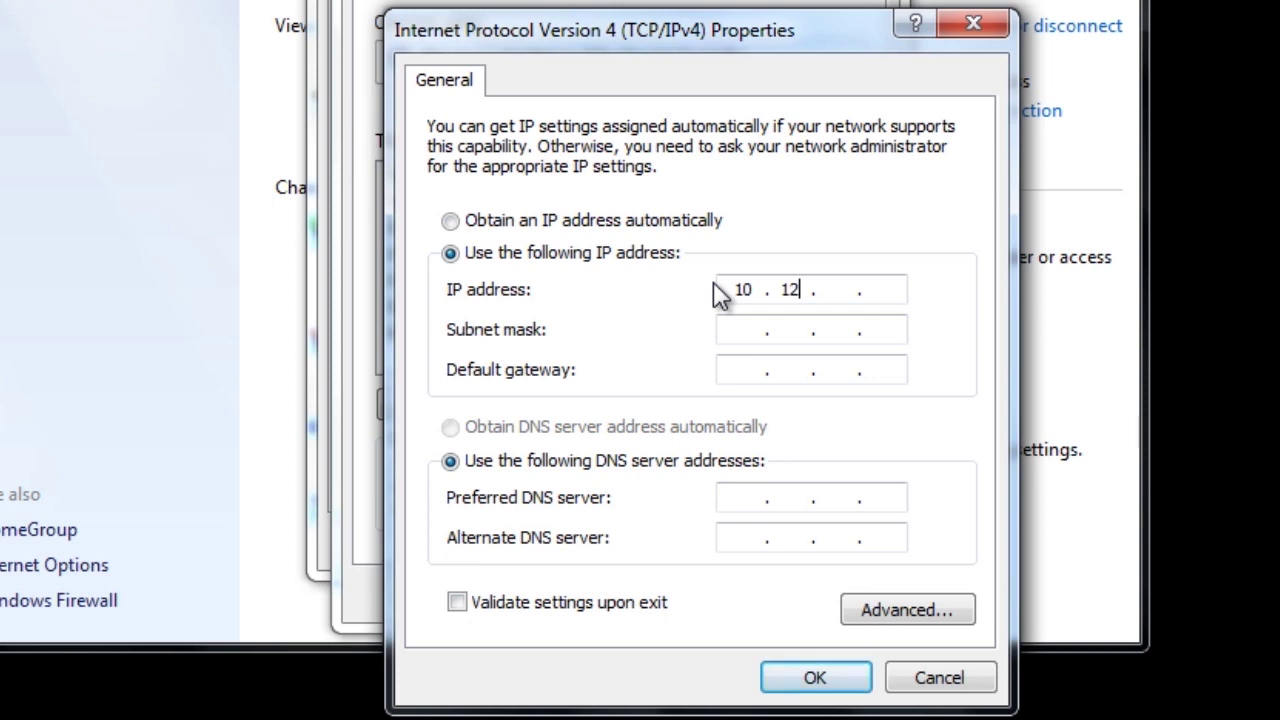
type("4")
key("Tab")
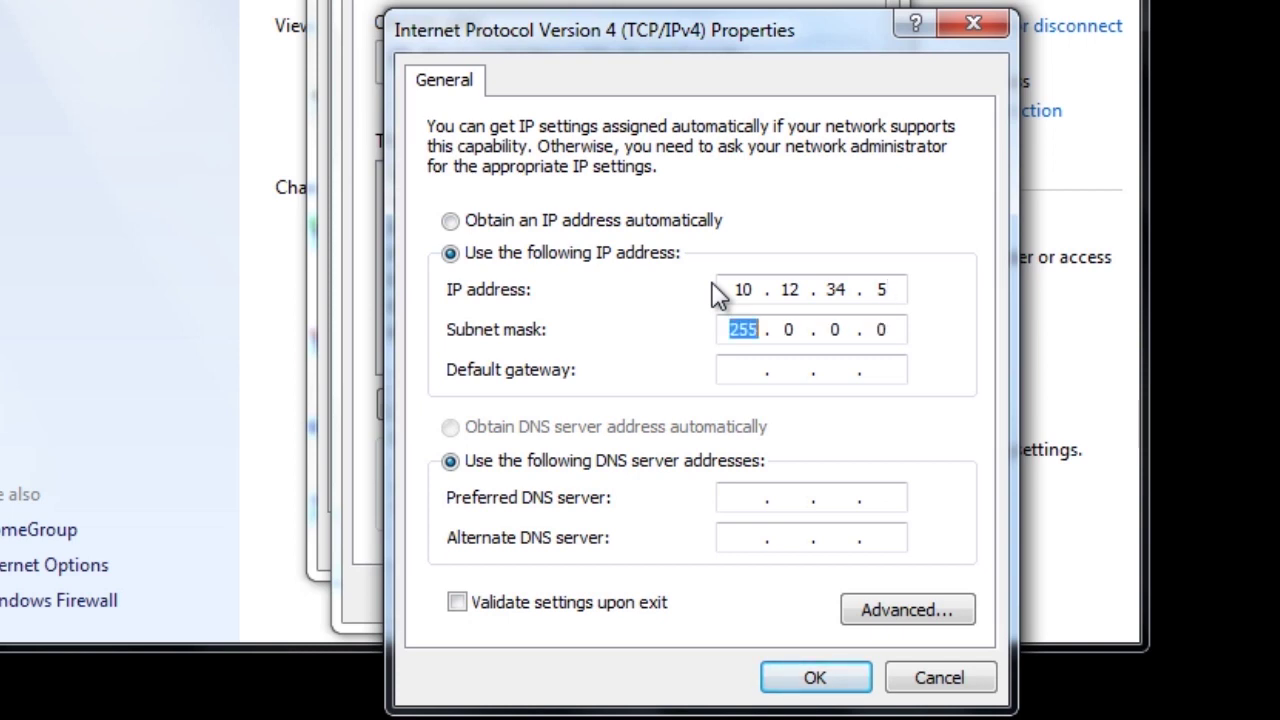
type("255 . 255 . ")
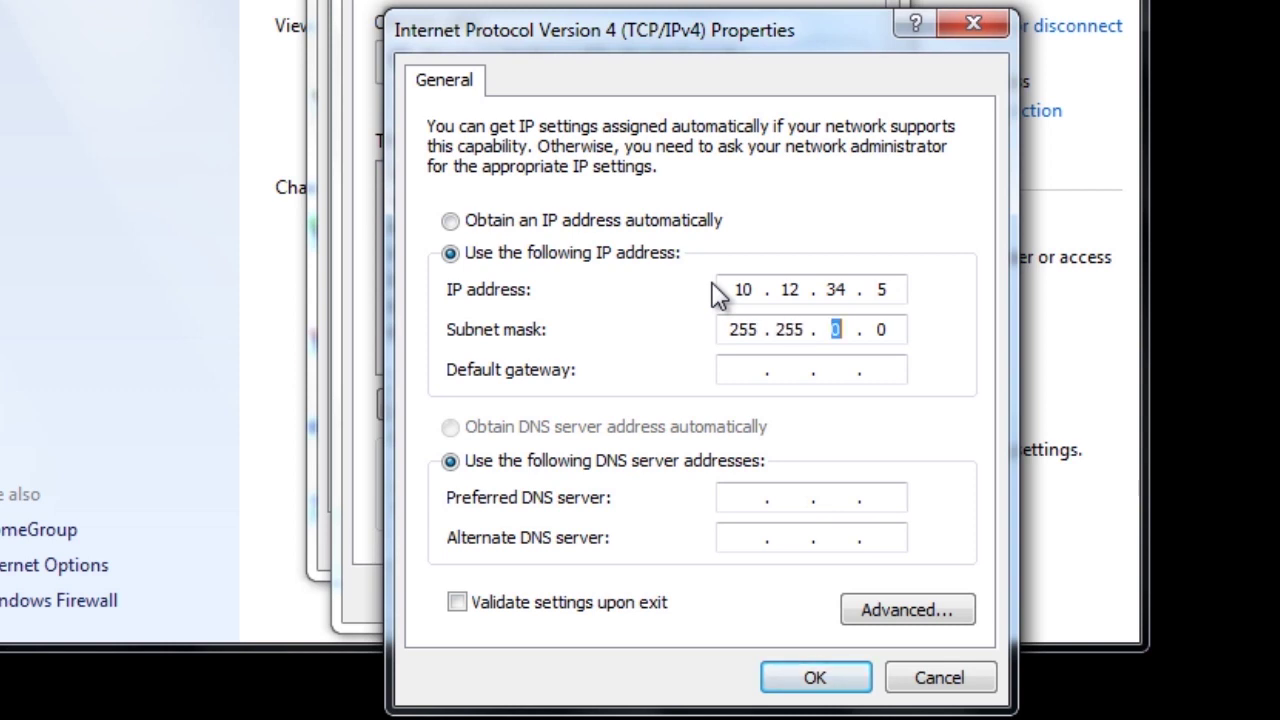
type("255 .")
left_click(812, 678)
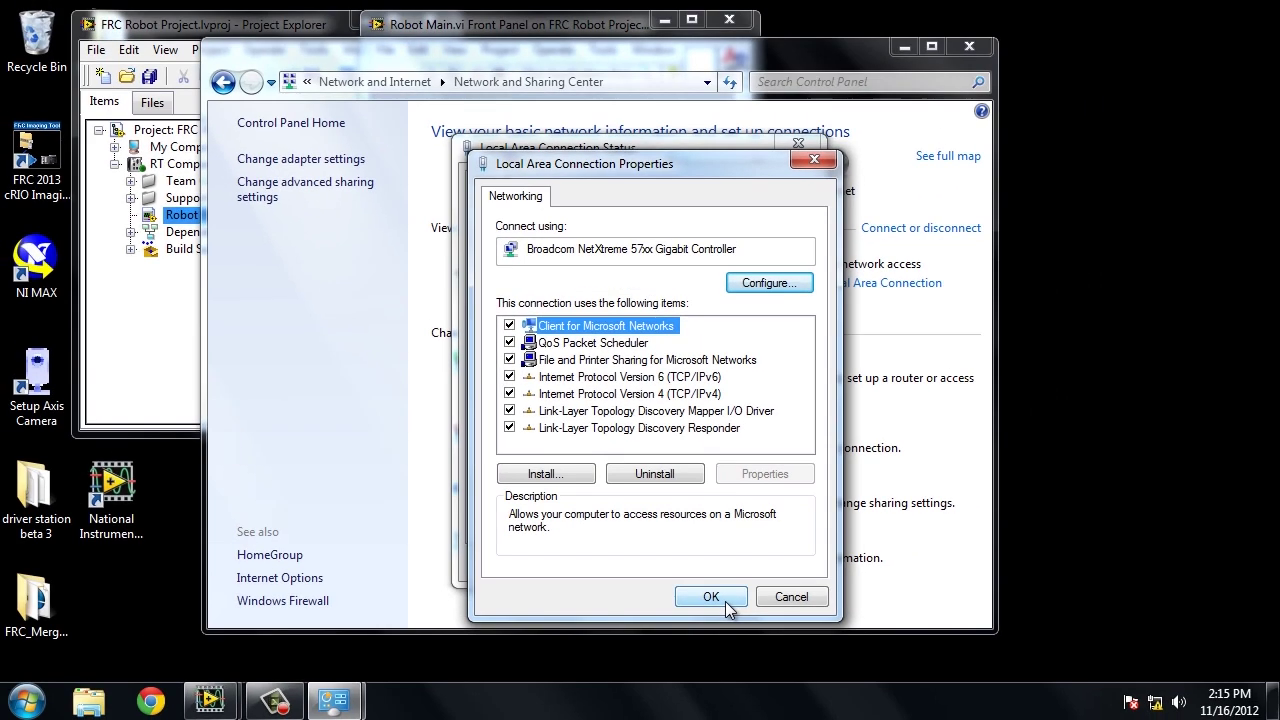
double_click(53, 170)
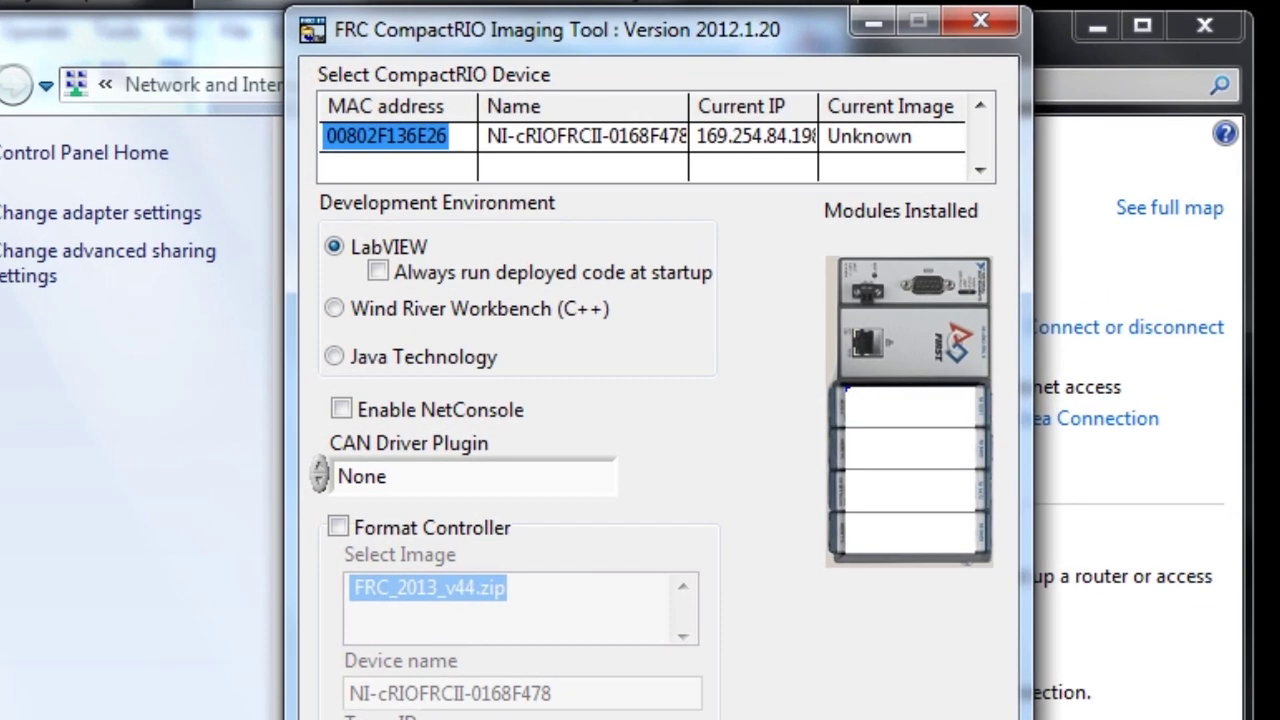
- Reimage the cRIO with Format Controller on, device name Daisinator and team ID 1234
left_click(338, 528)
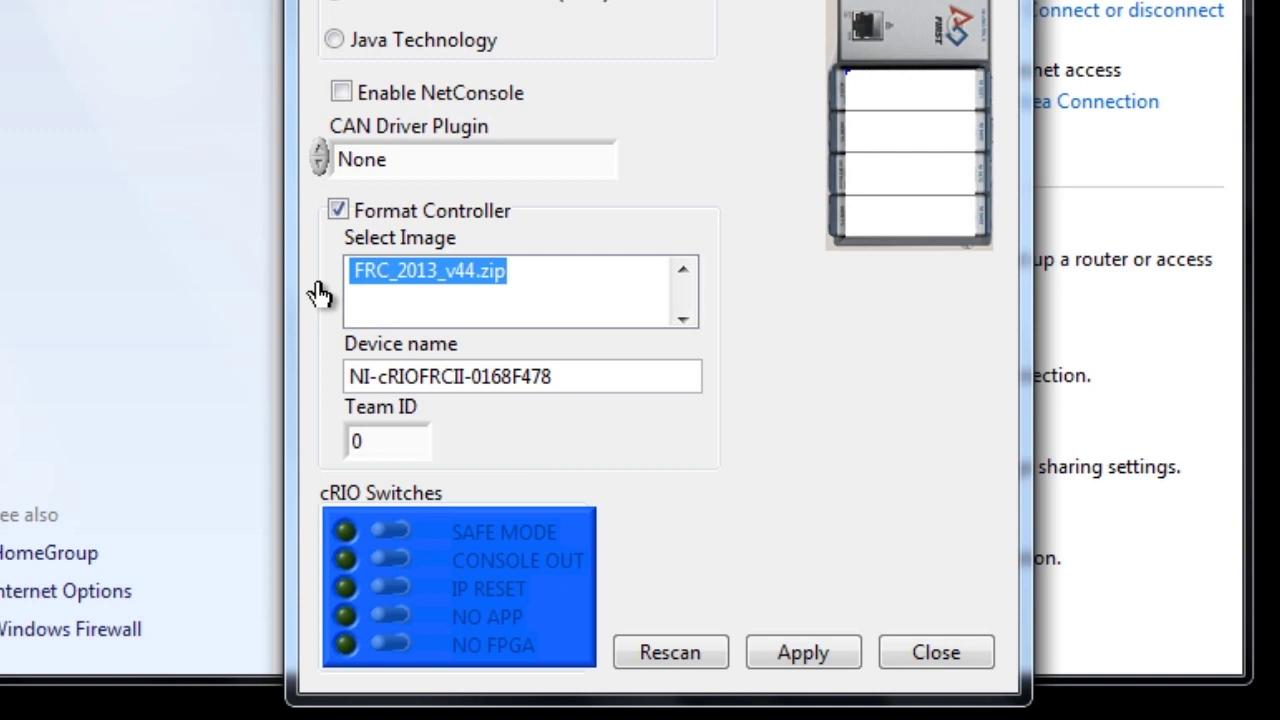
triple_click(420, 372)
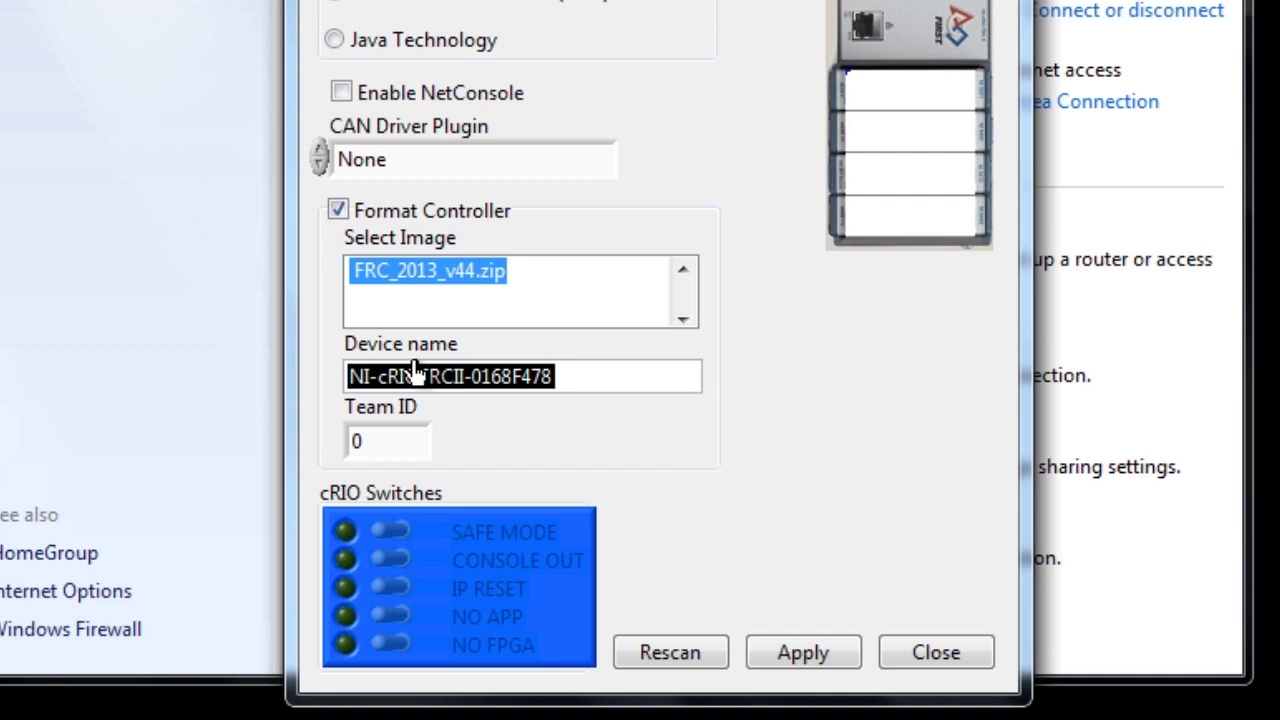
type("Daisinator")
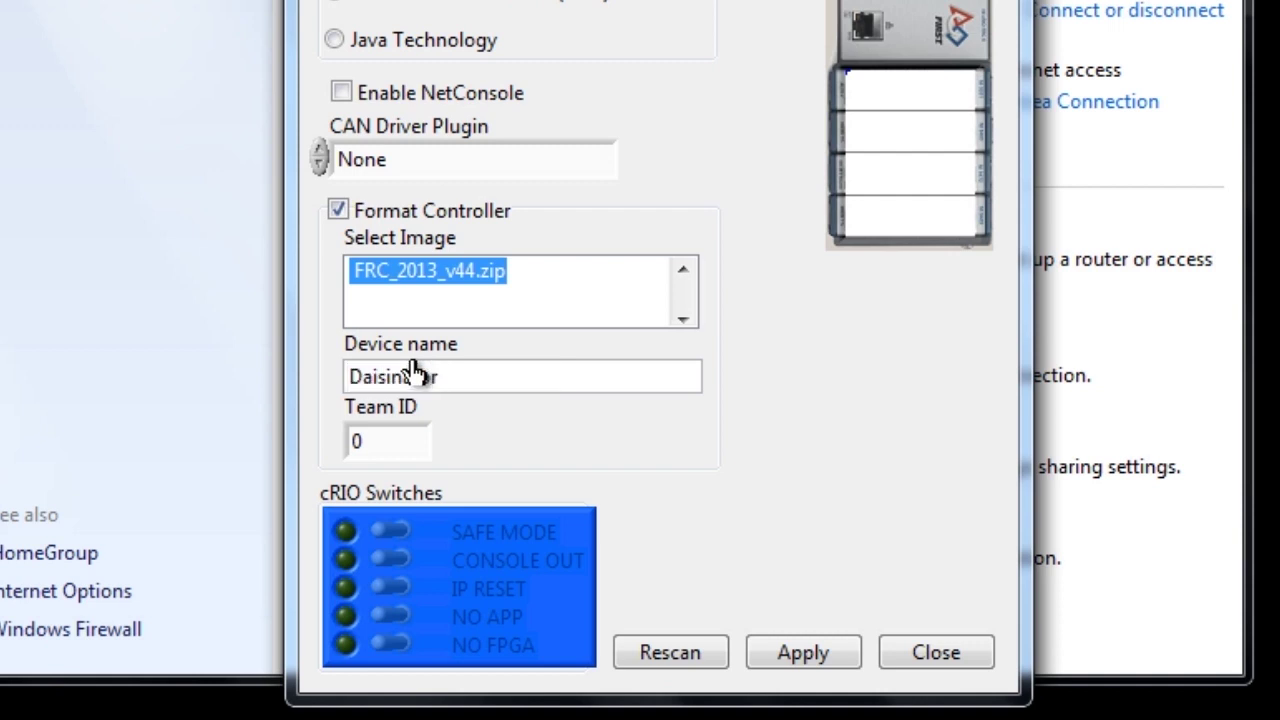
double_click(390, 433)
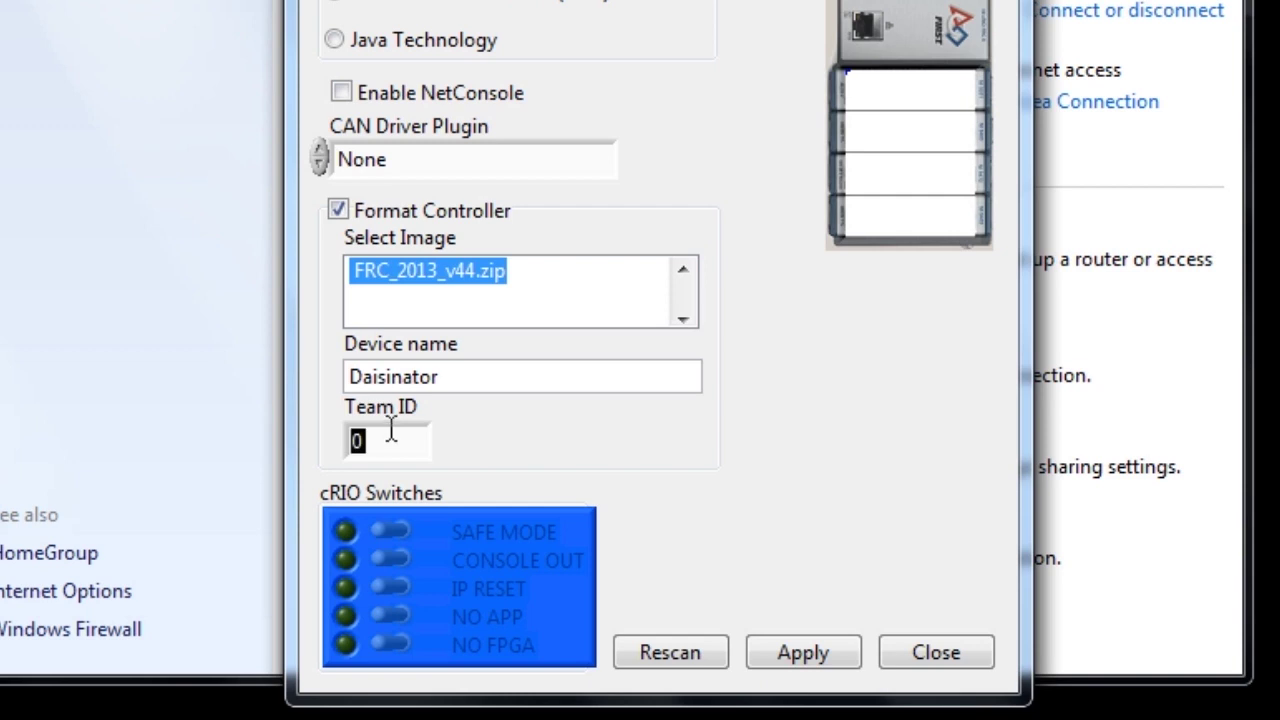
type("1234")
left_click(803, 658)
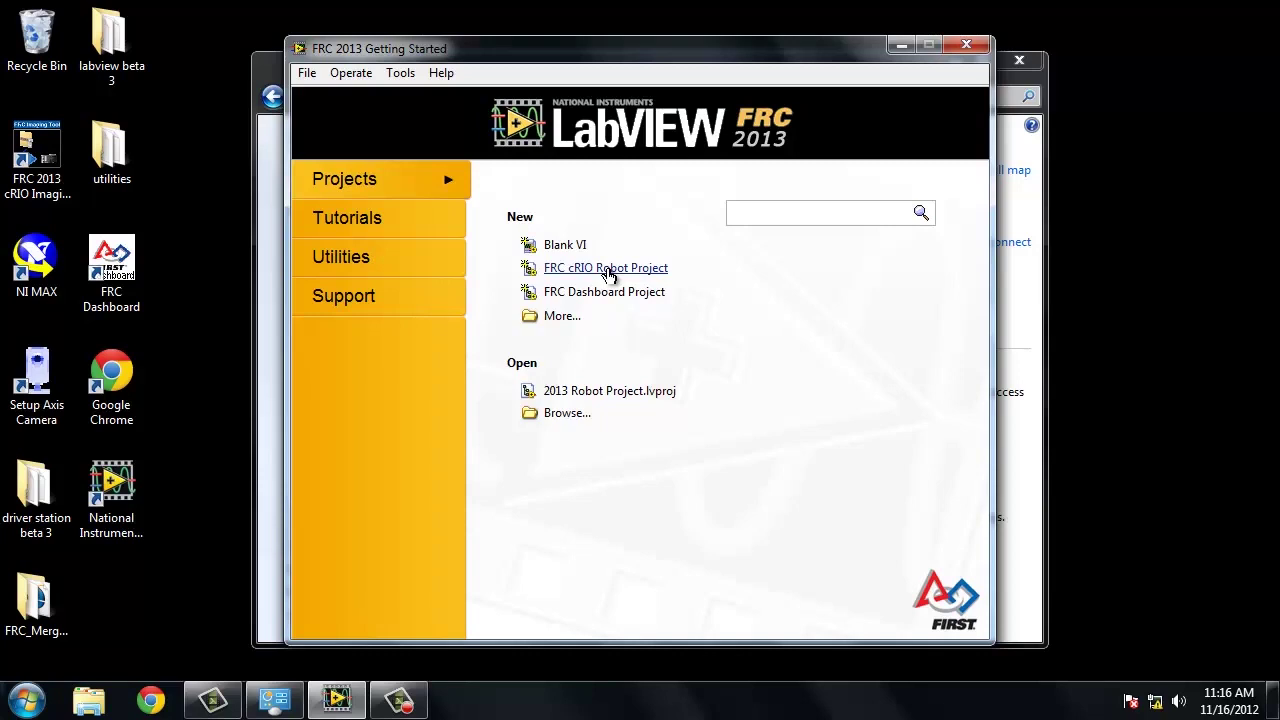
- Create 'FRC Robot Project' as an FRC cRIO Robot Project targeting cRIO 10.12.34.2
left_click(606, 268)
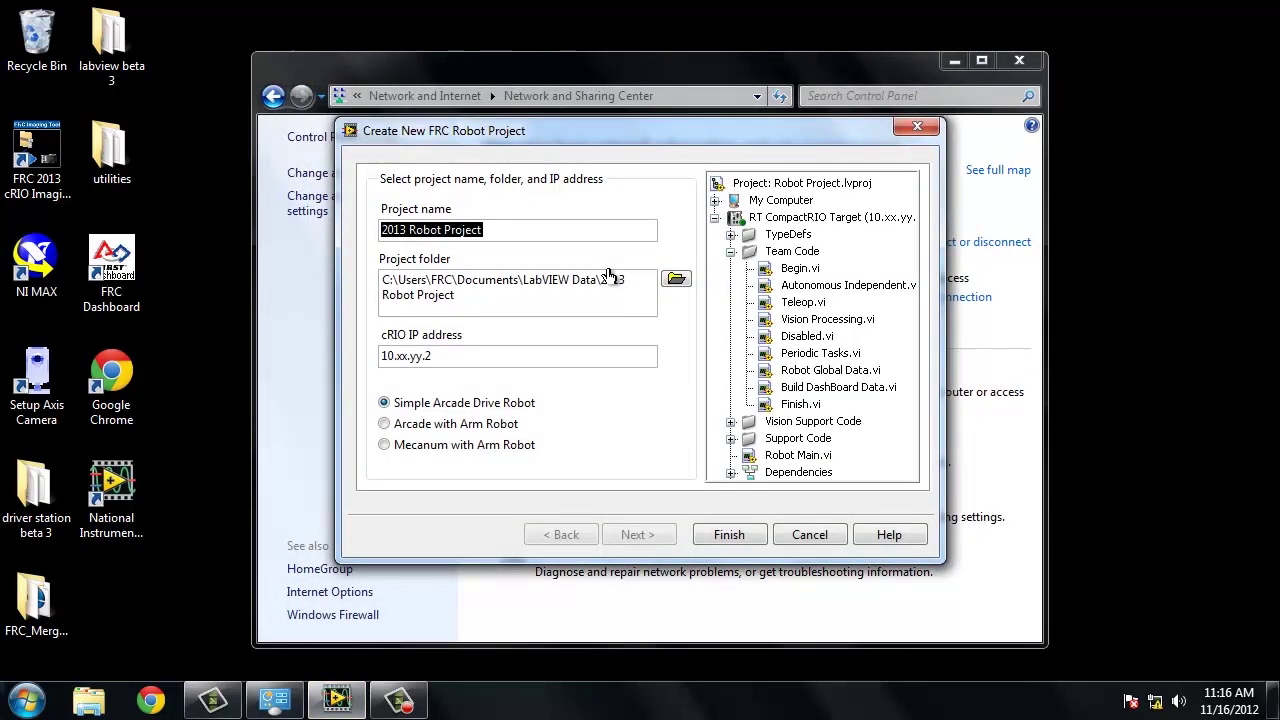
type("FRC Robo")
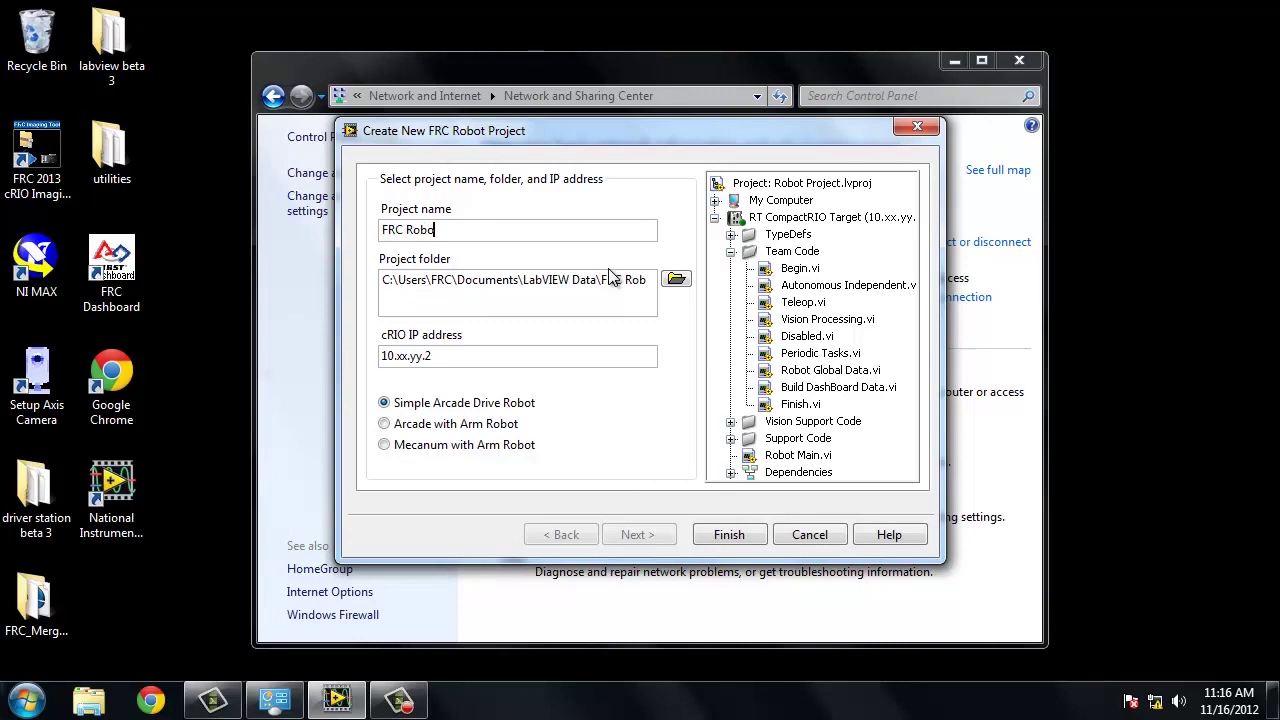
type("t Project")
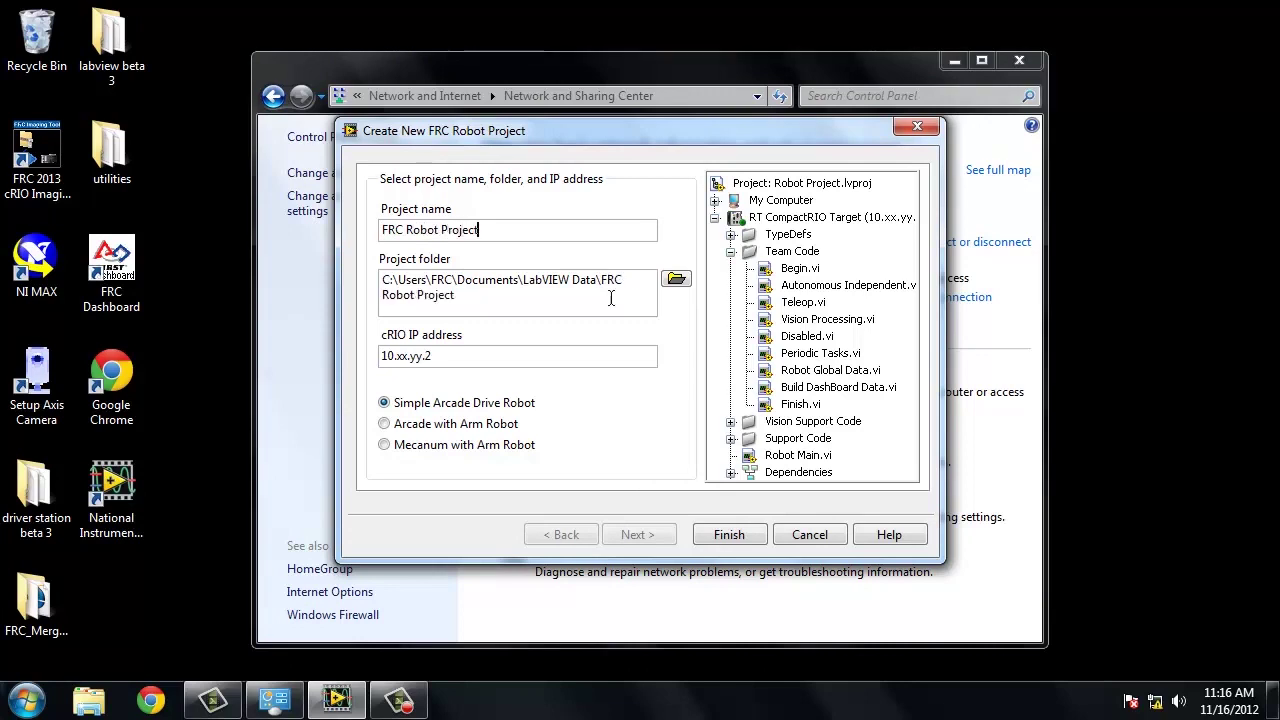
left_click_drag(486, 357, 251, 348)
type("1")
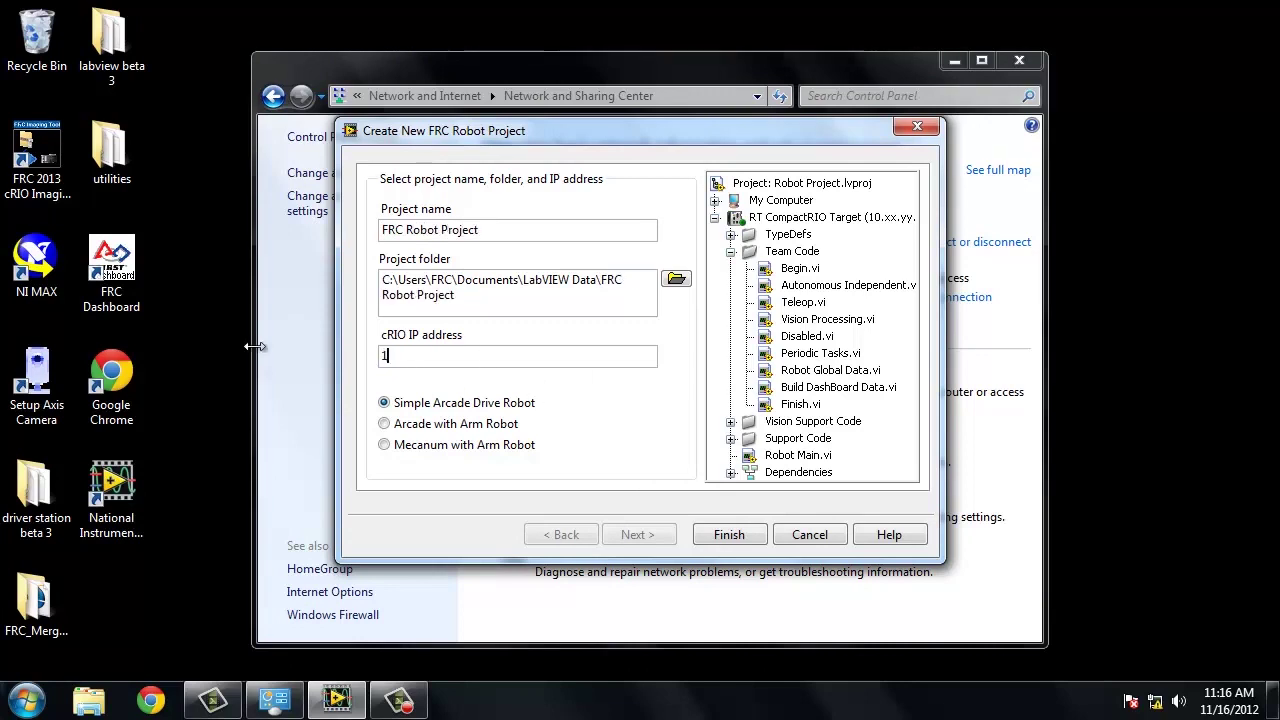
type("0.12.34")
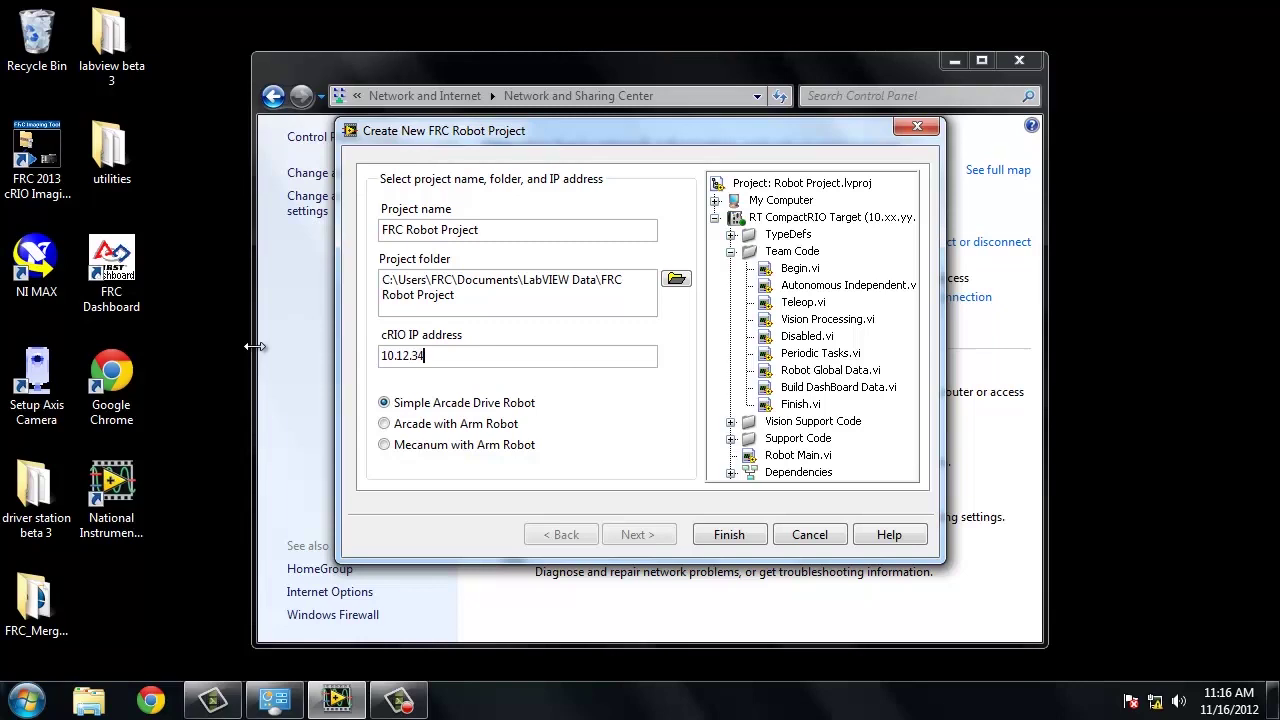
type(".2")
left_click(726, 538)
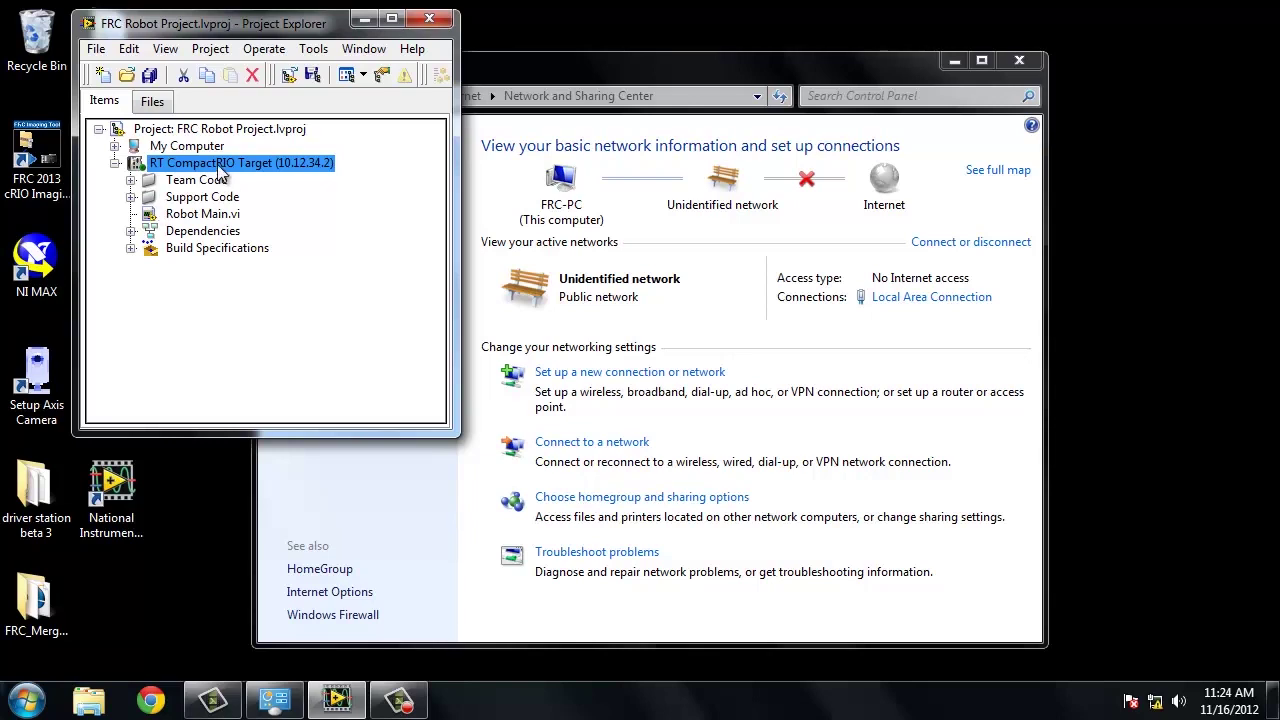
- Open Robot Main.vi from under the project's RT CompactRIO Target
left_click(218, 216)
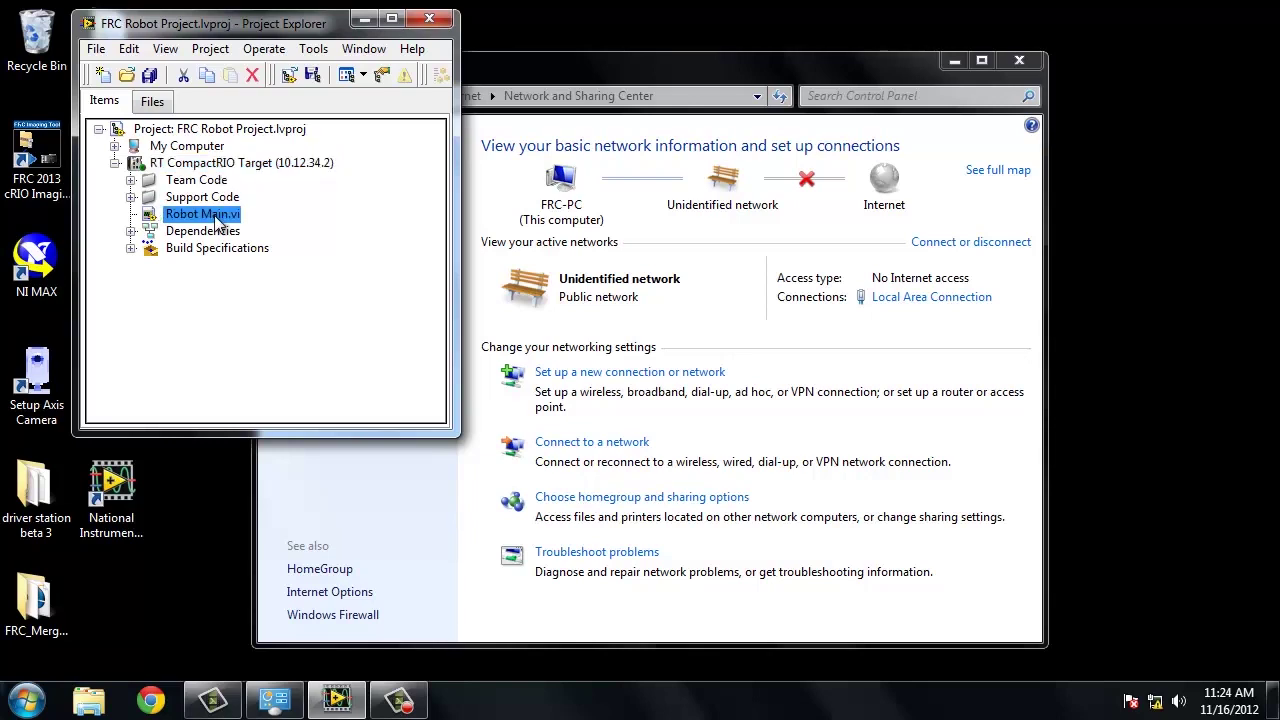
double_click(218, 216)
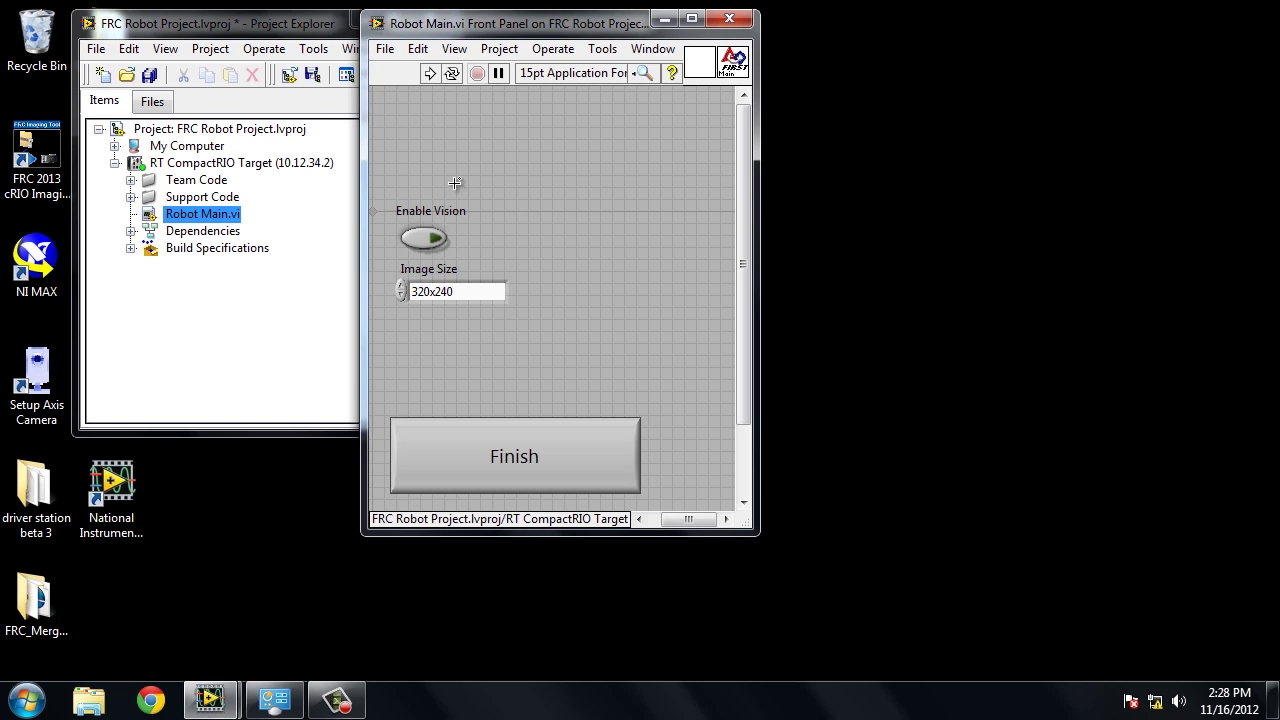
- Run and stop Robot Main, then switch it to the FRC Robot Project.lvproj/My Computer context
left_click(431, 75)
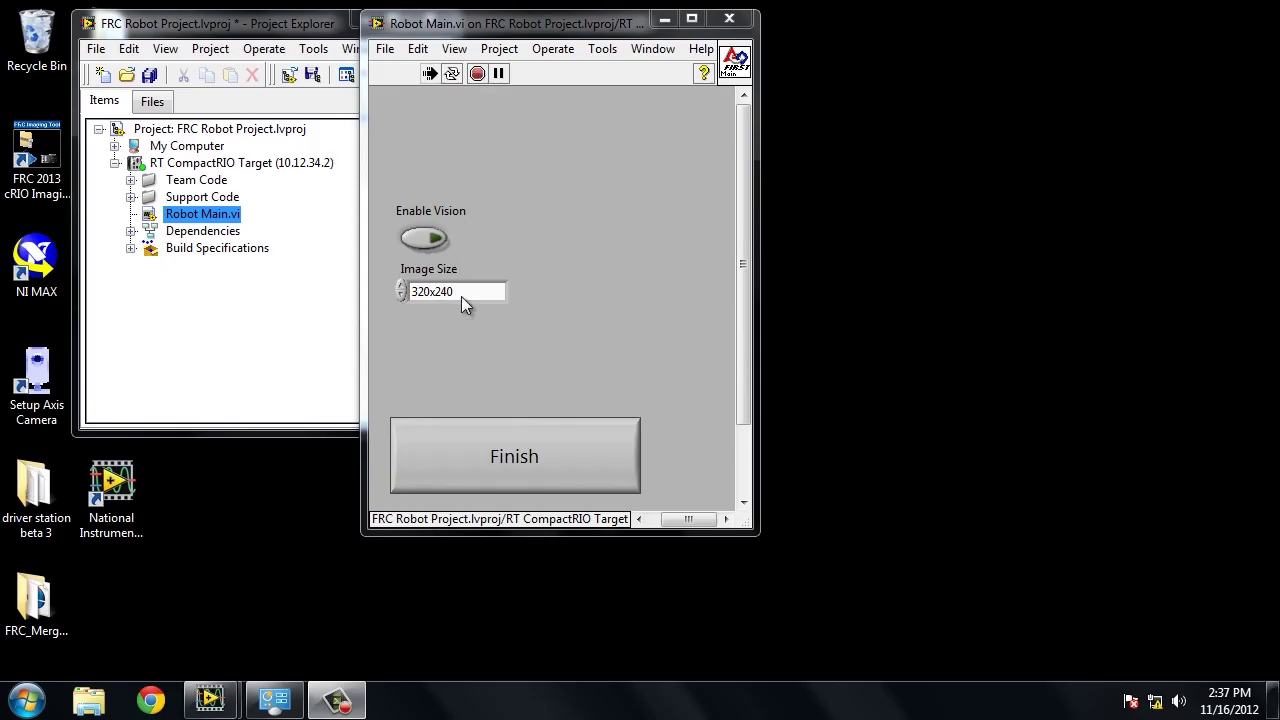
left_click(493, 450)
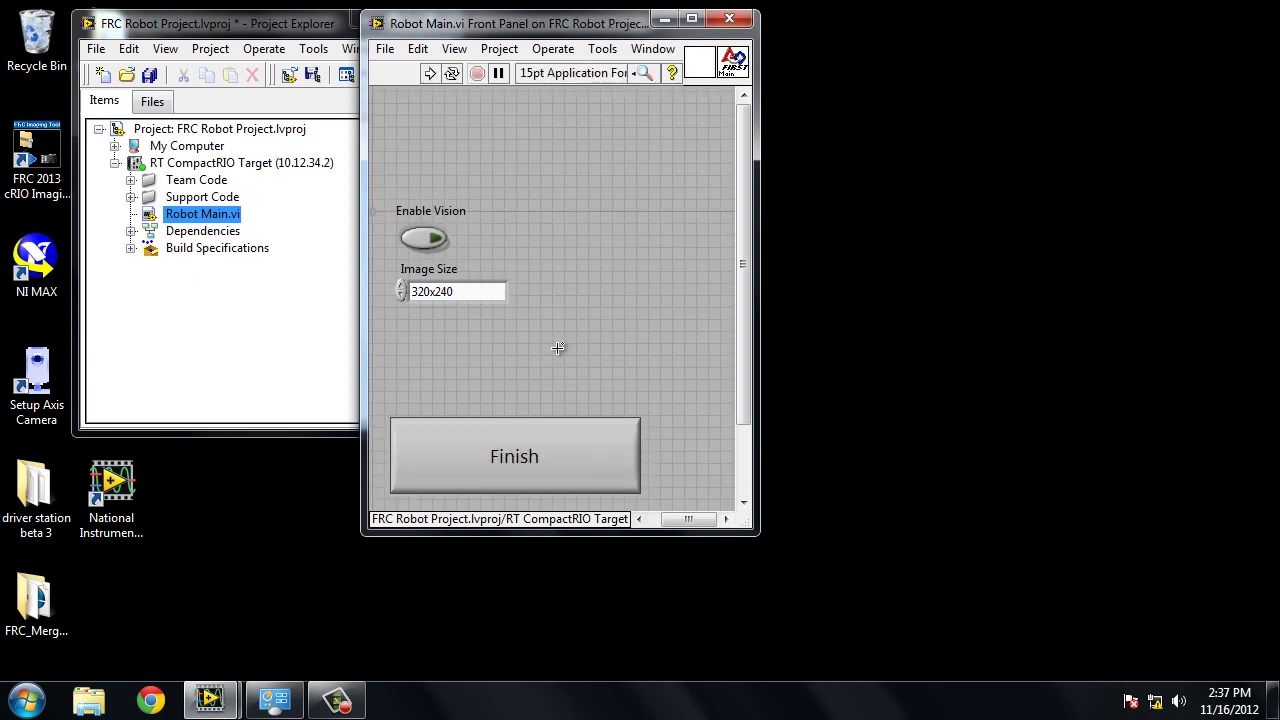
left_click(445, 485)
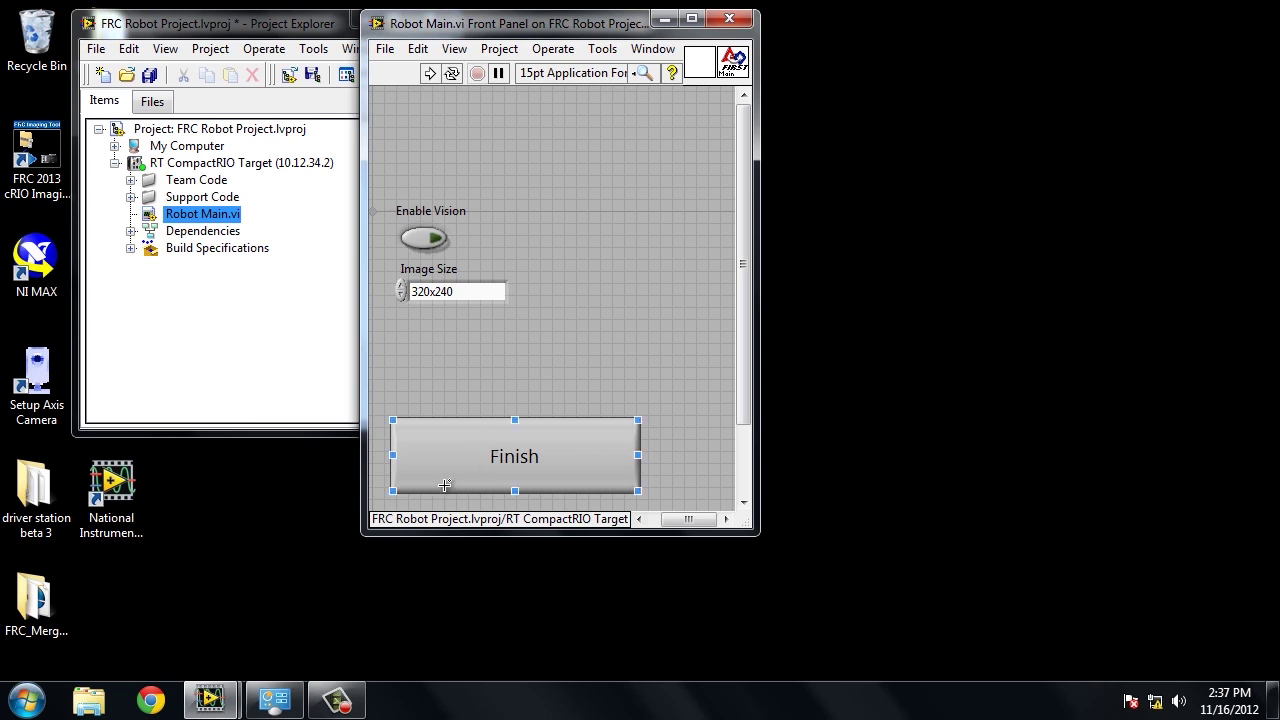
left_click(386, 520)
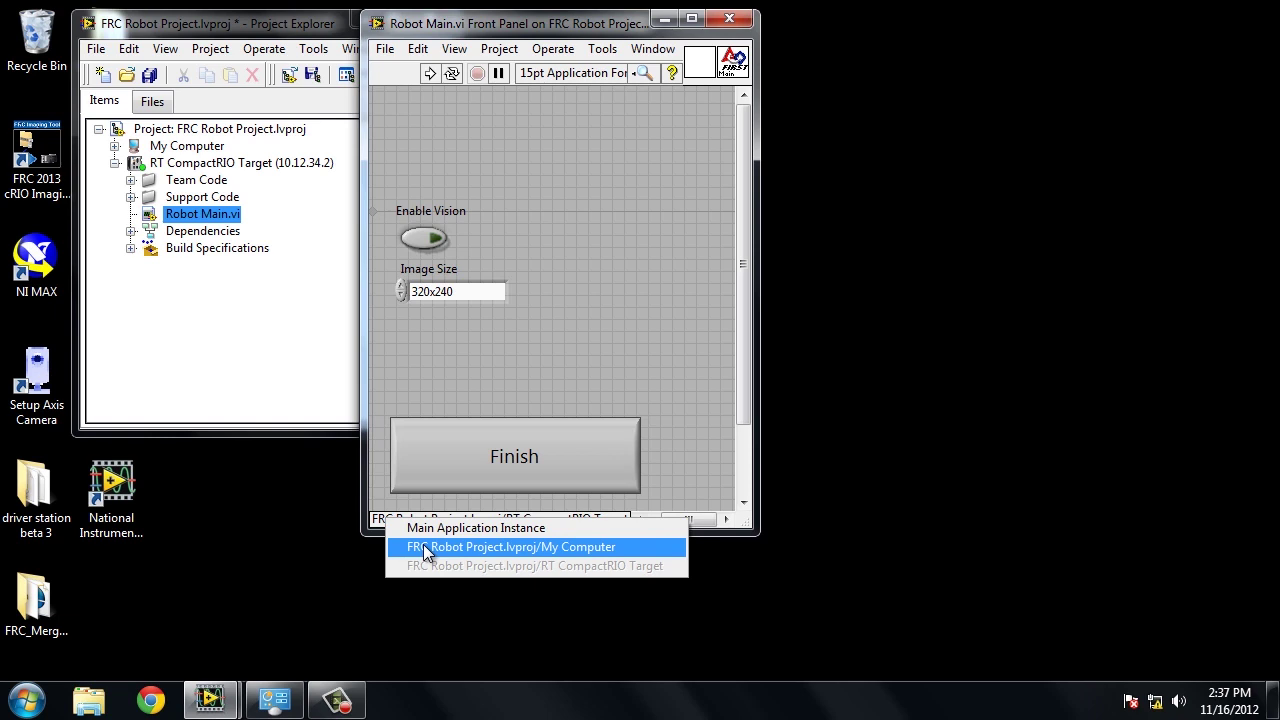
left_click(423, 547)
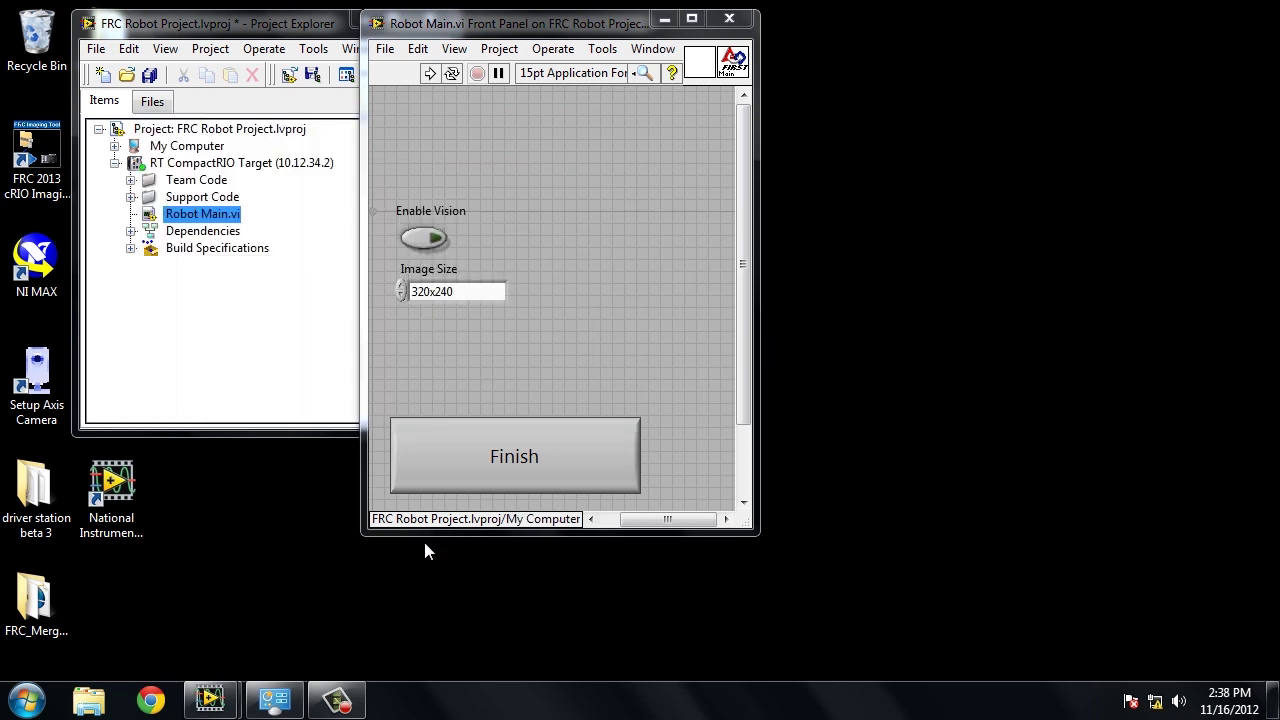
- Run Robot Main.vi under My Computer to open the FRC Simulation Viewer
left_click(428, 74)
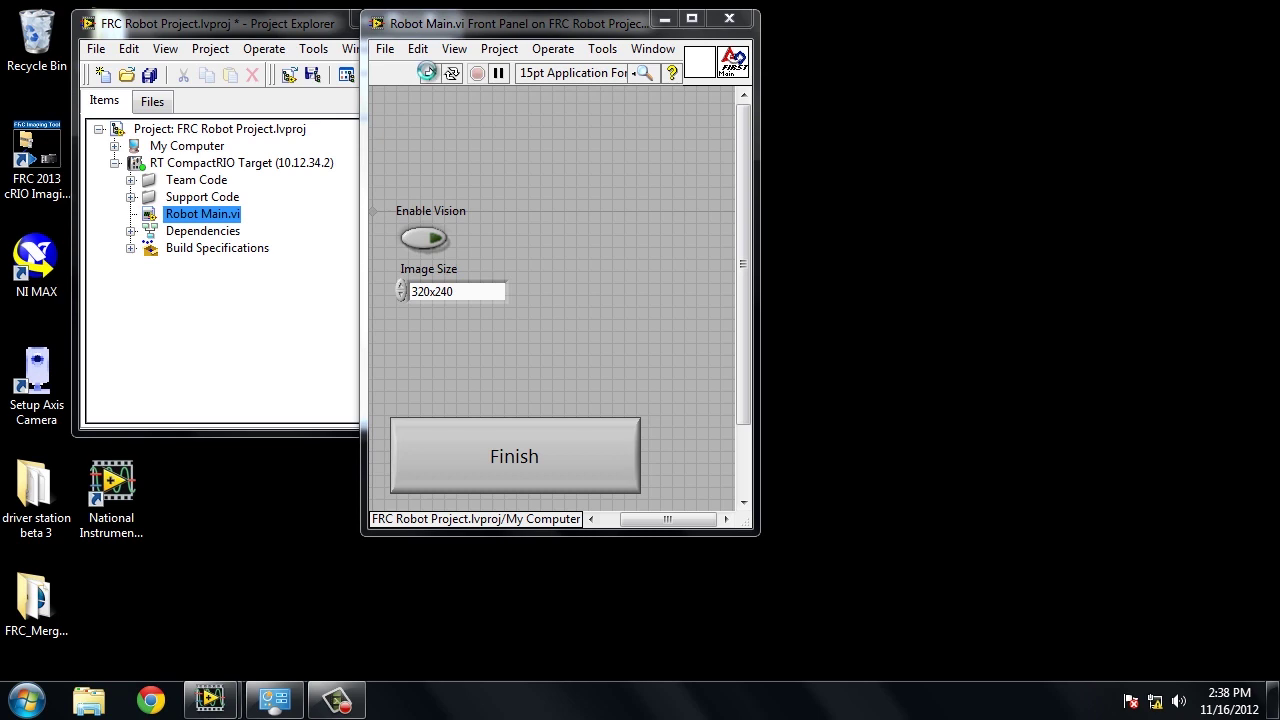